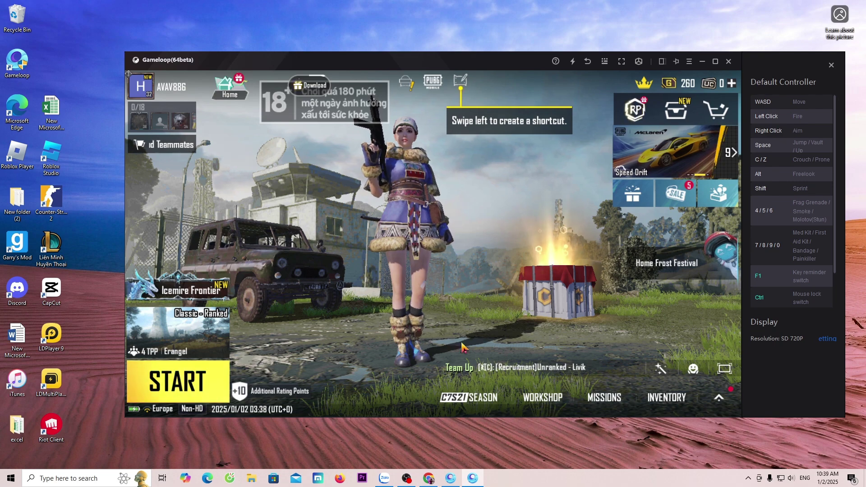
Bring up the GameLoop launcher beside the running game and show its Home page.
click(451, 478)
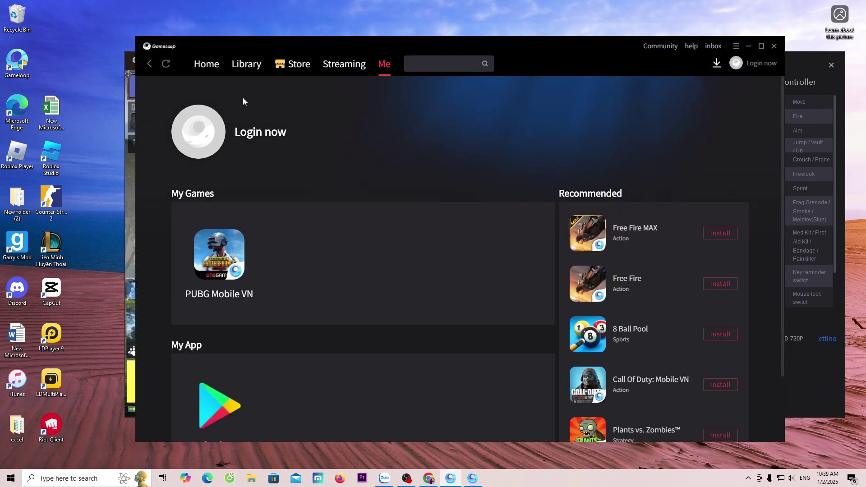
click(206, 65)
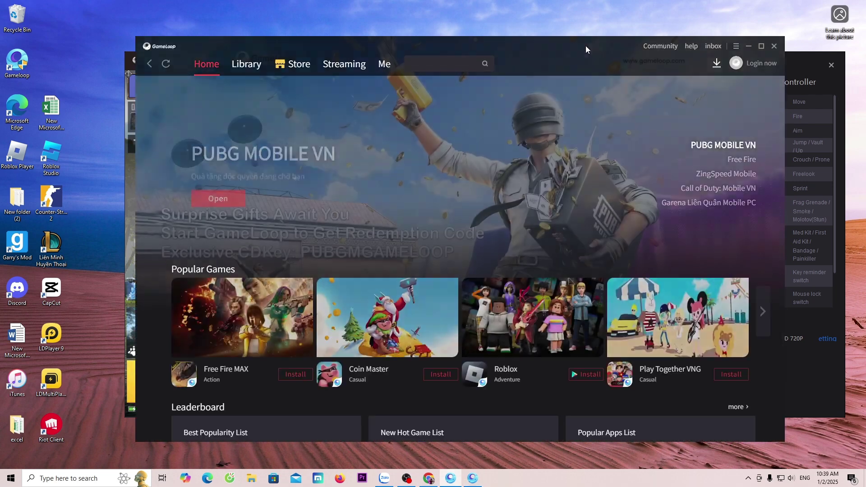
drag(585, 45, 552, 46)
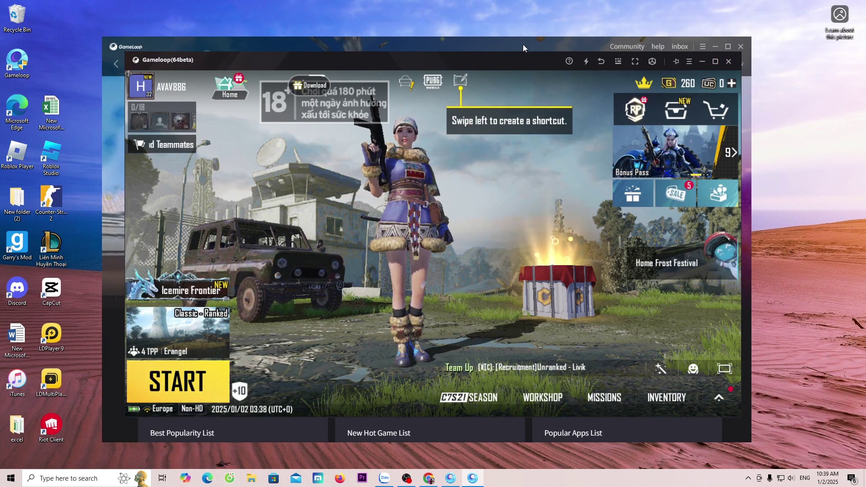
click(524, 44)
mouse_move(512, 47)
mouse_down()
mouse_move(525, 43)
mouse_move(511, 44)
mouse_up()
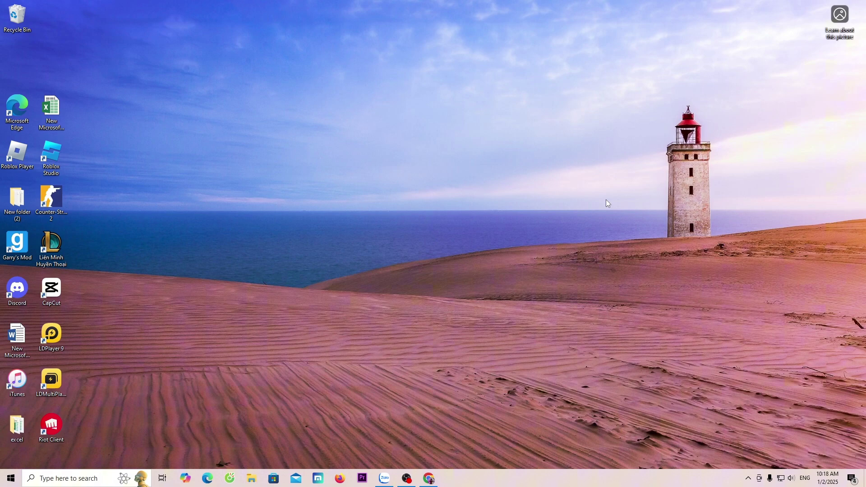
Switch to Chrome, download the GameLoop installer from gameloop.com and run it.
click(429, 479)
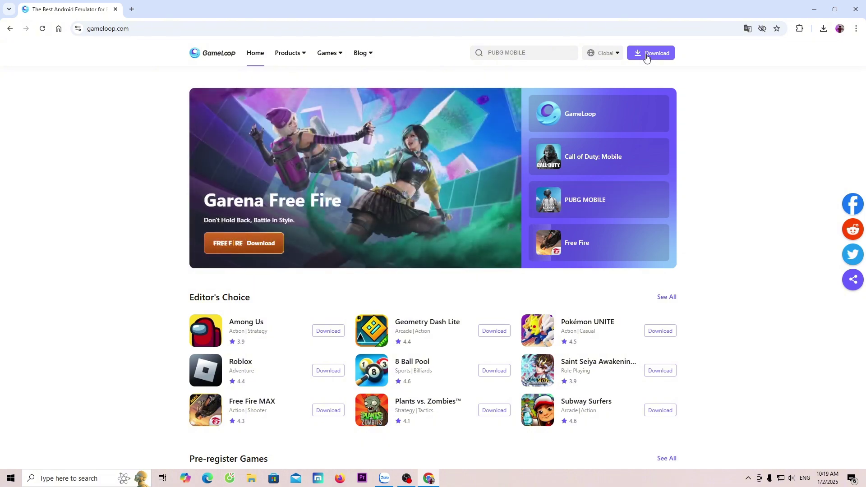
click(645, 54)
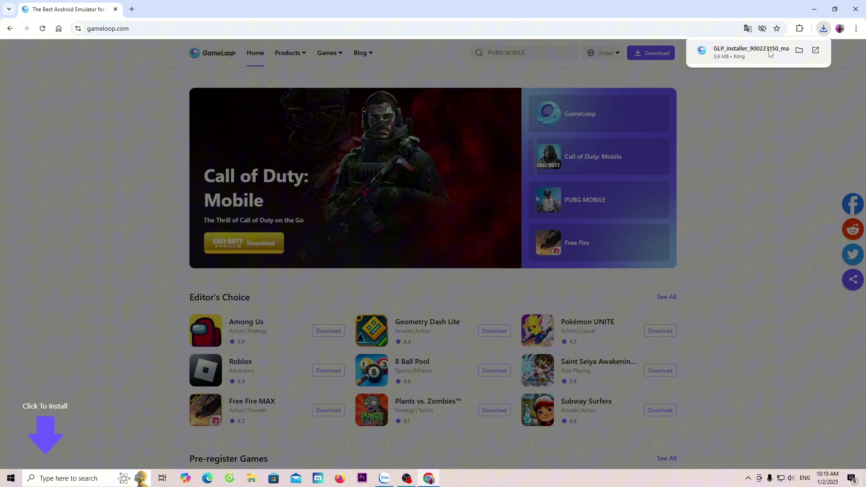
click(769, 53)
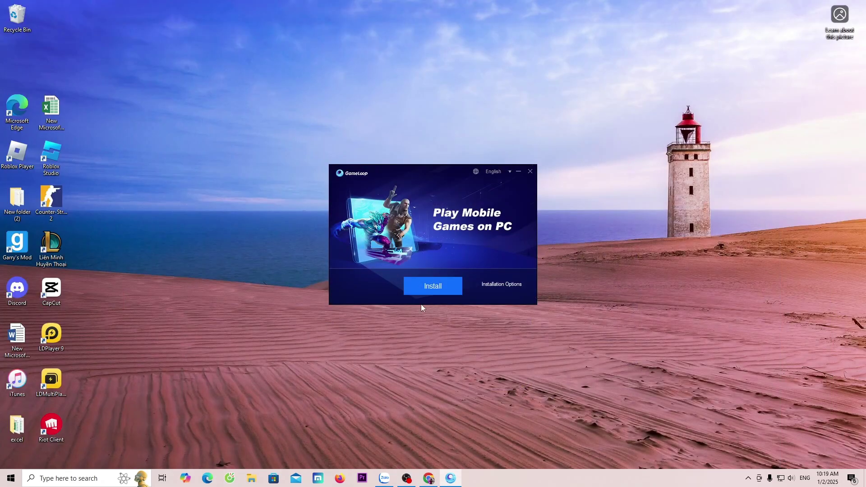
Install GameLoop with the default installation options and start it.
click(424, 289)
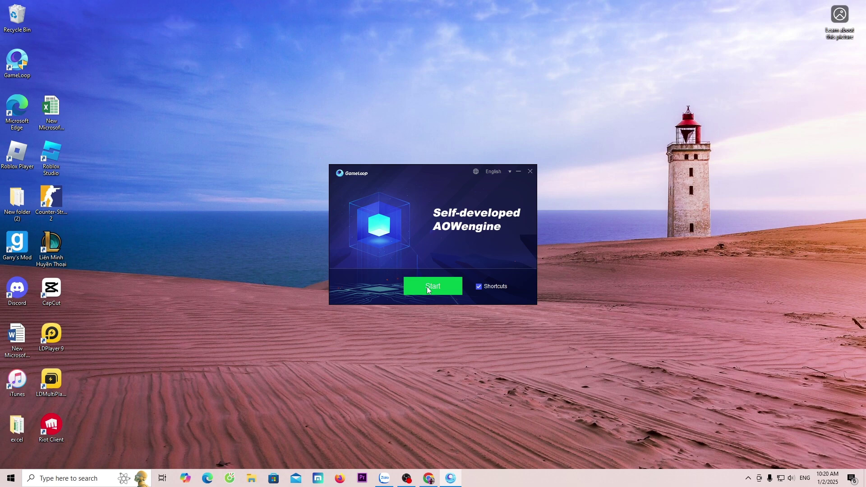
click(439, 287)
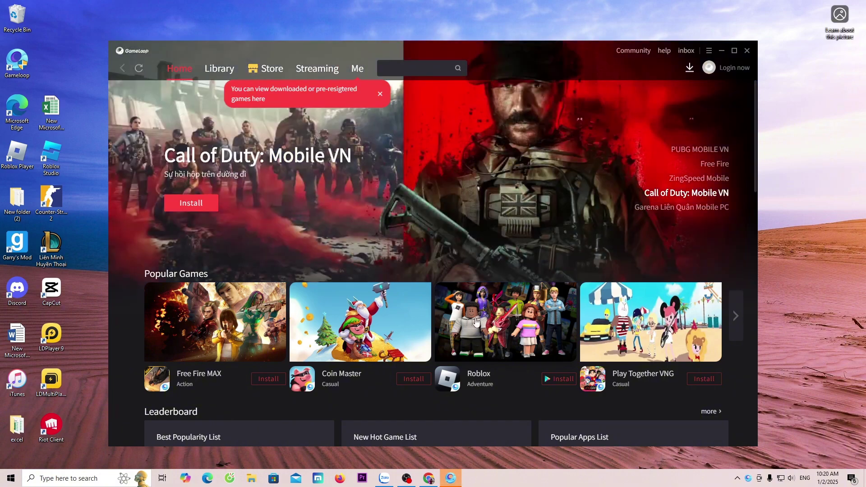
Find PUBG MOBILE VN on the GameLoop Home page and install it.
scroll(475, 321, down, 4)
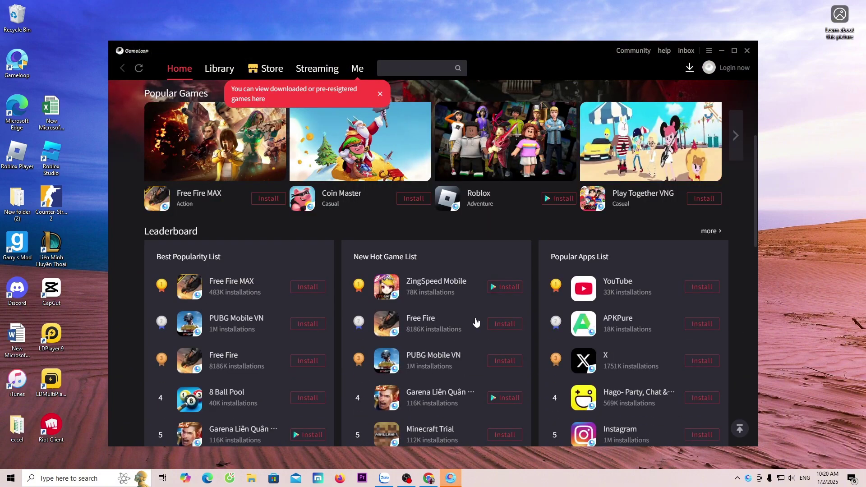
scroll(474, 320, down, 4)
scroll(475, 320, up, 5)
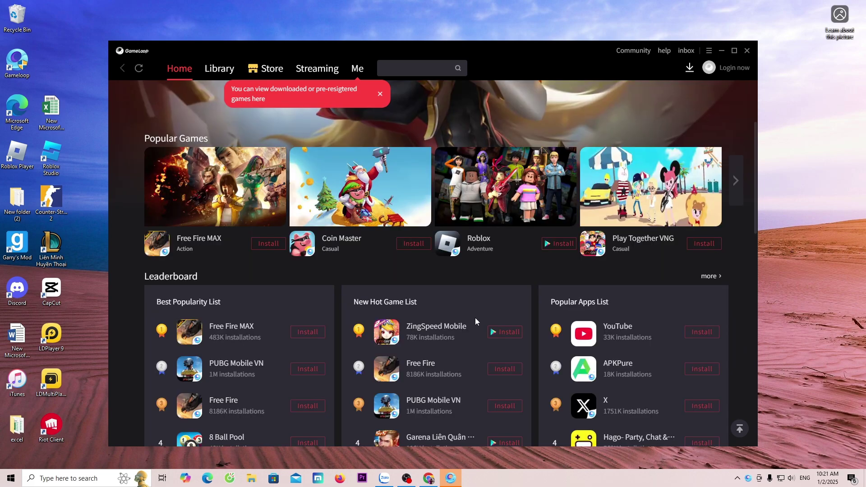
scroll(474, 321, up, 2)
scroll(474, 322, down, 3)
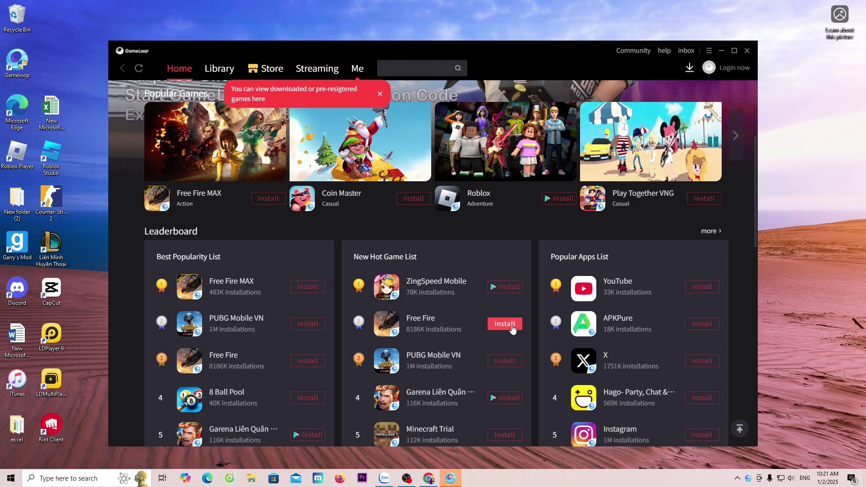
click(303, 324)
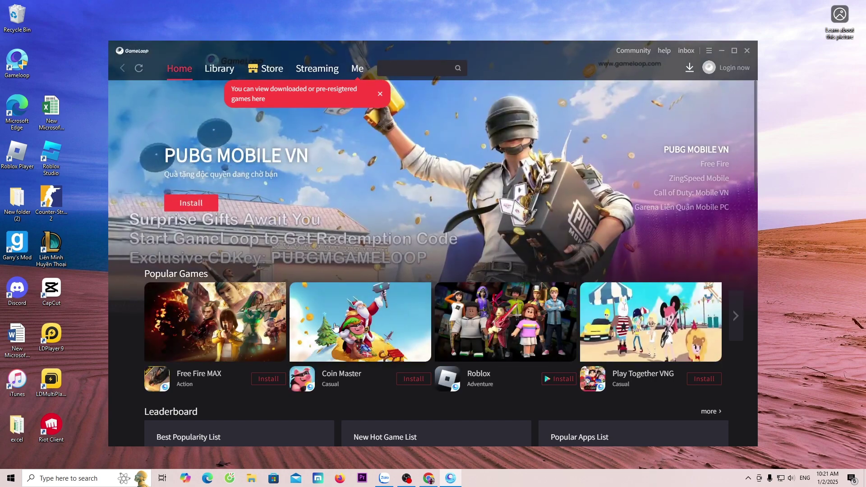
click(194, 205)
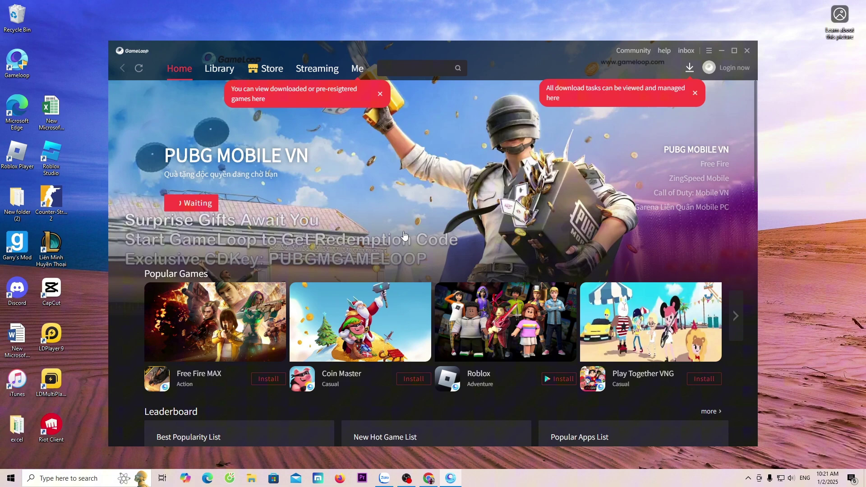
scroll(401, 247, down, 4)
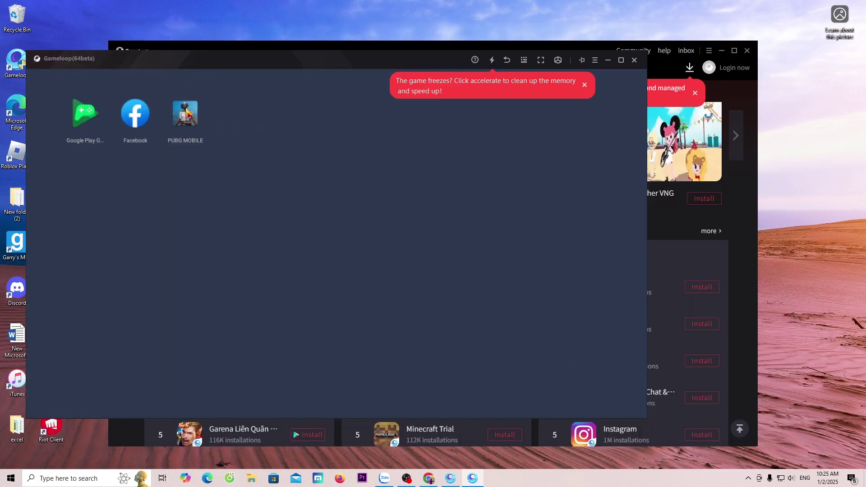
Minimize the emulator window and open the launcher's Settings, dismissing the download tasks hint.
click(201, 146)
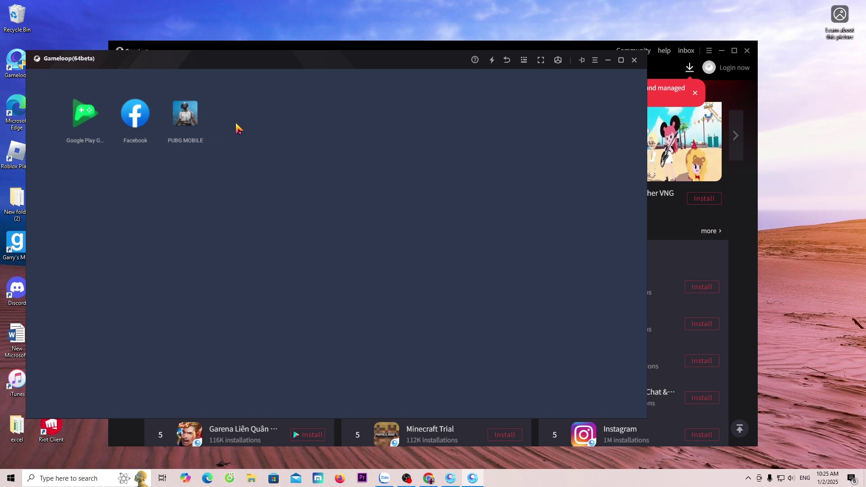
click(607, 60)
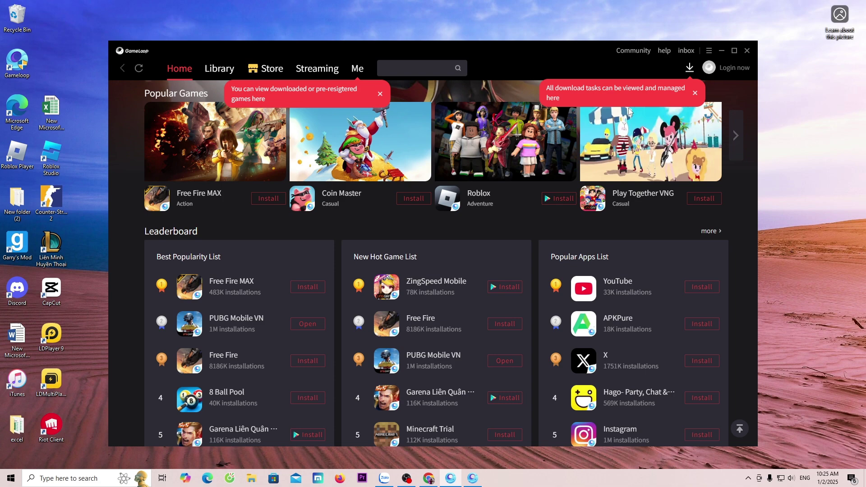
click(709, 51)
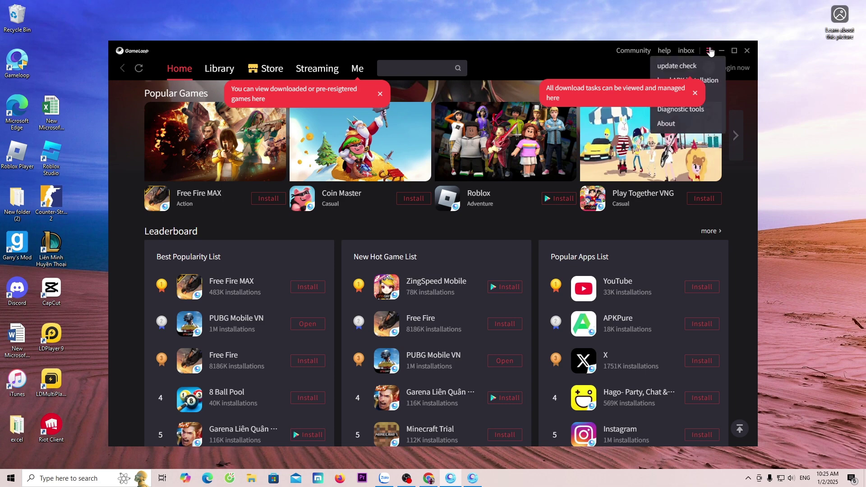
click(695, 93)
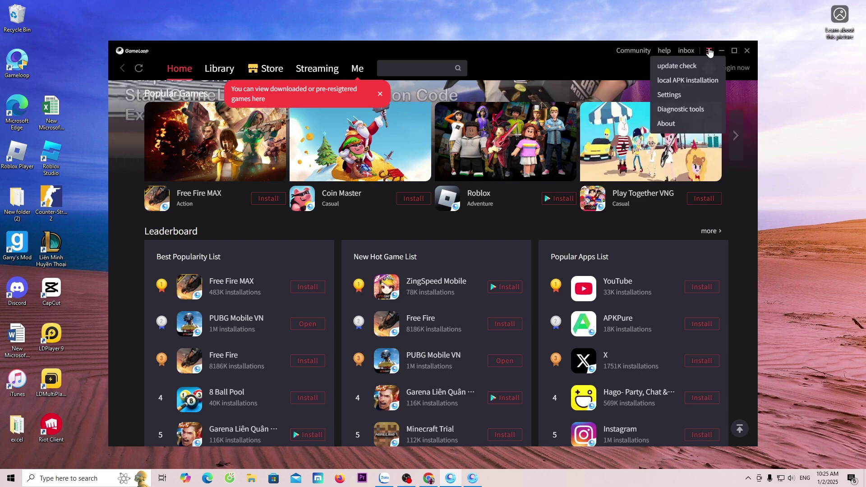
click(676, 95)
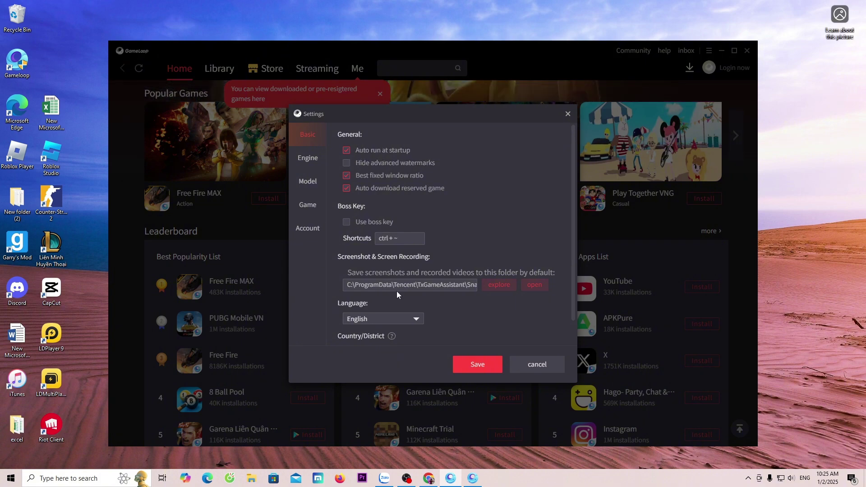
Review the Engine, Model and Game settings and save them without changes.
click(305, 159)
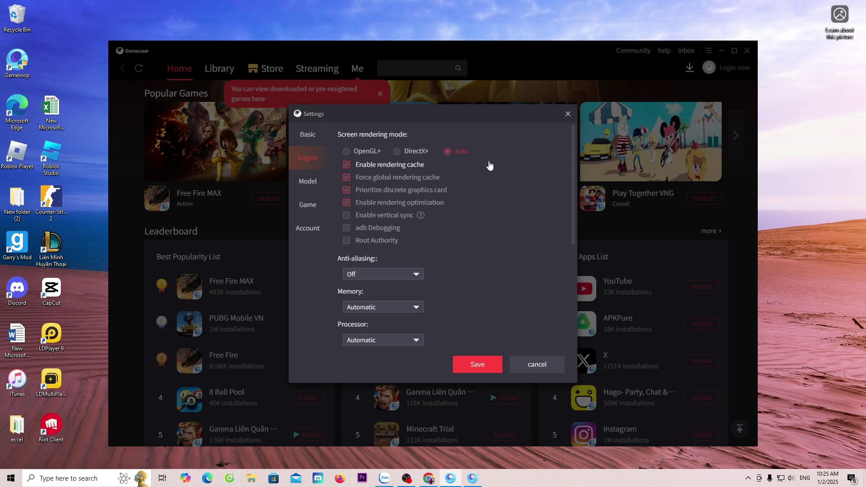
click(305, 182)
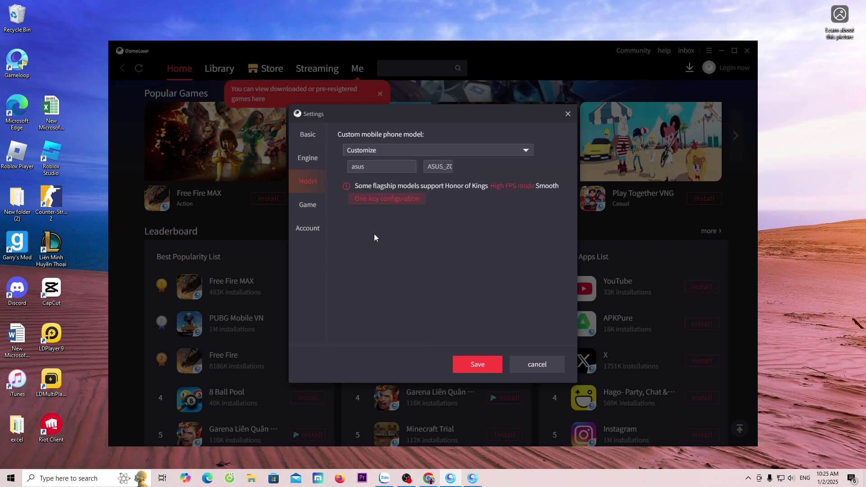
click(311, 208)
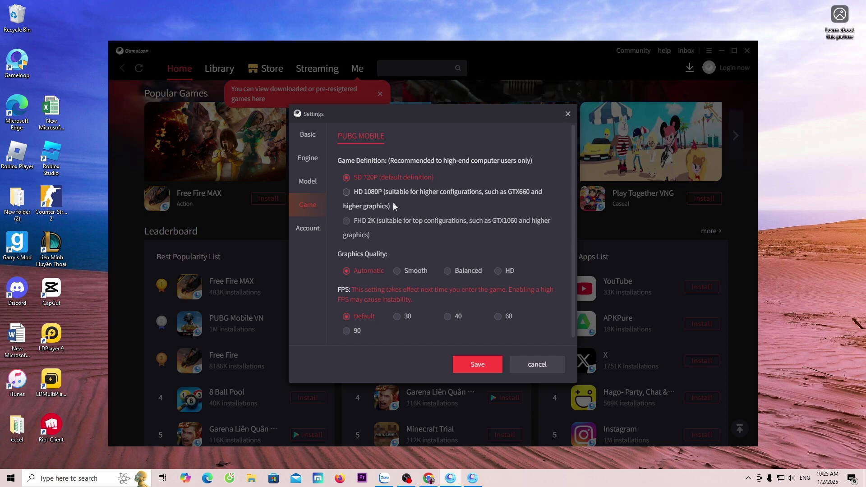
click(478, 365)
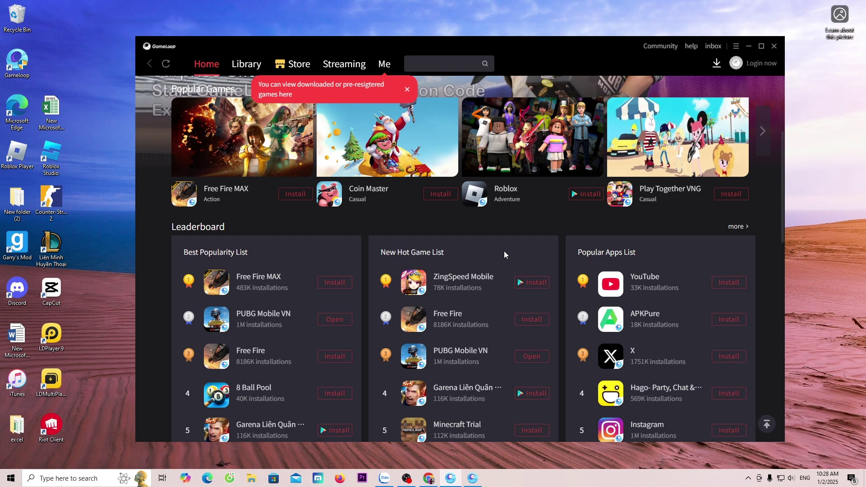
View the Me page, minimize the launcher and launch PUBG MOBILE in the emulator.
click(384, 65)
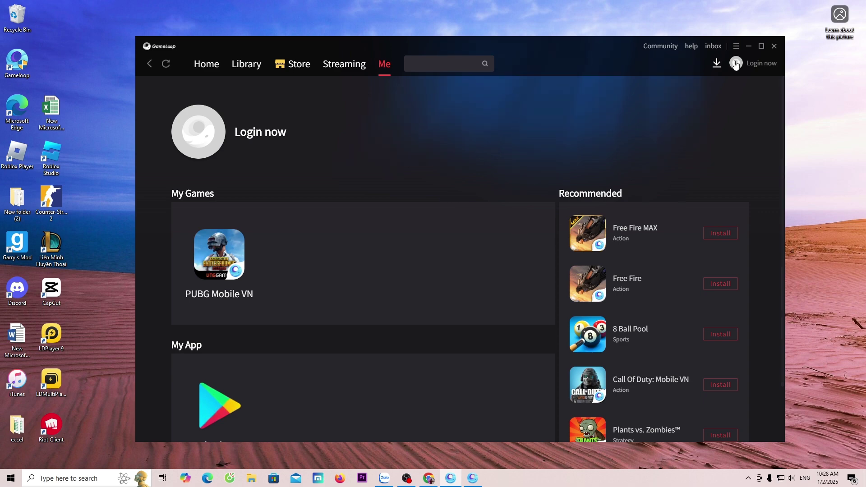
click(749, 46)
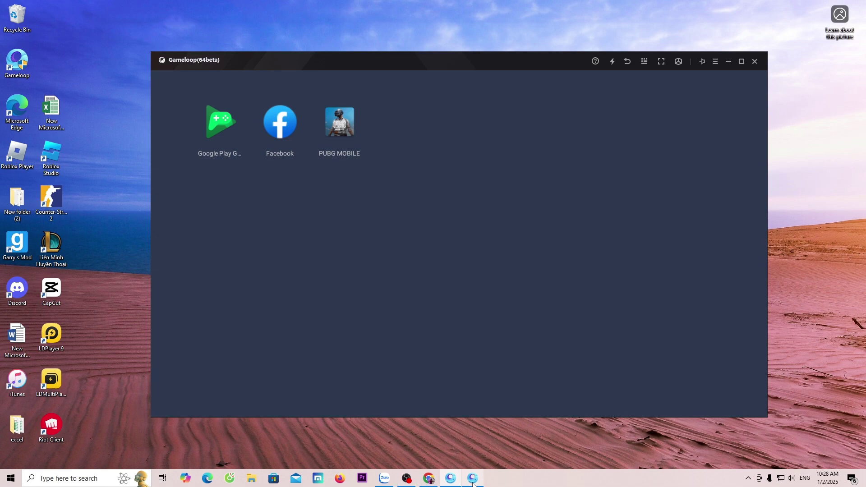
click(340, 129)
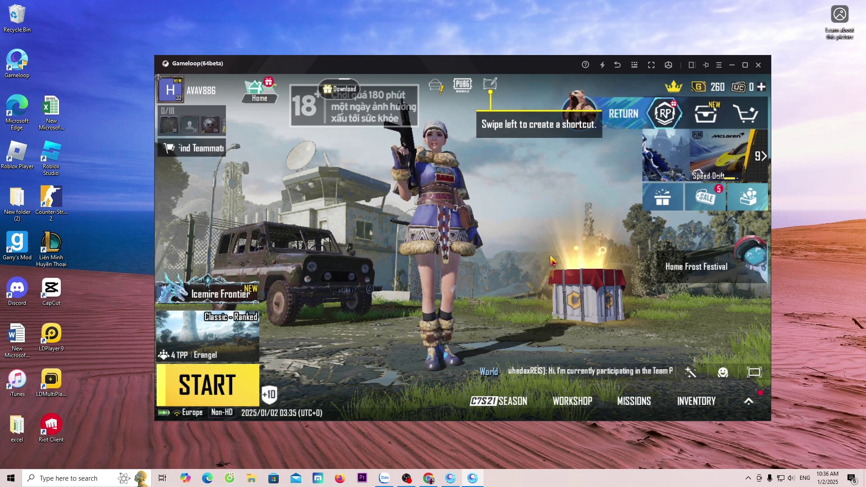
Switch the game to full screen and return it to windowed mode.
click(651, 67)
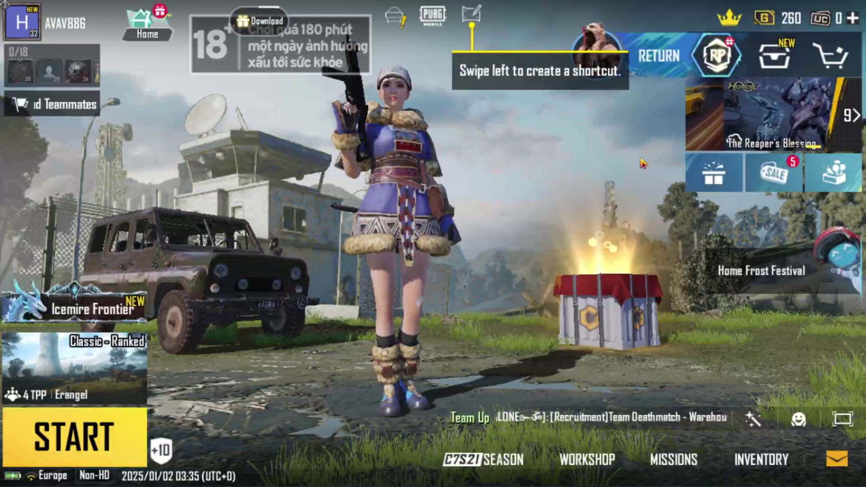
key(F11)
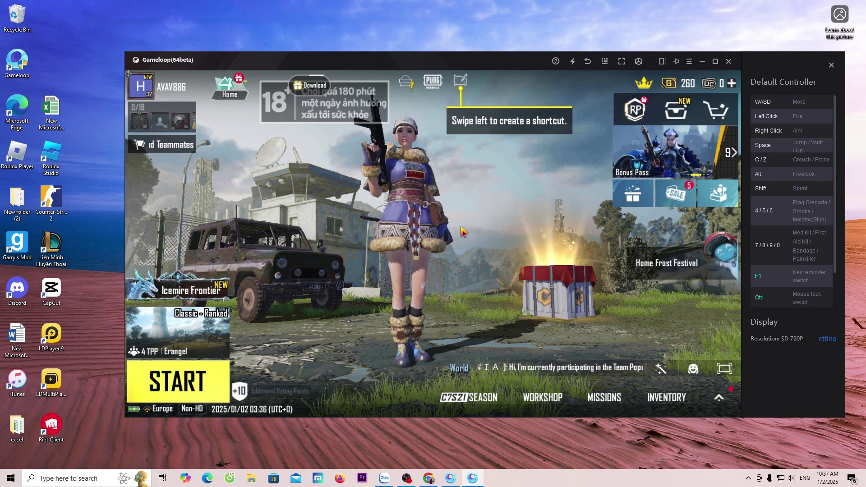
Open the key mapping editor and re-enter F as the key for the existing F control.
click(604, 62)
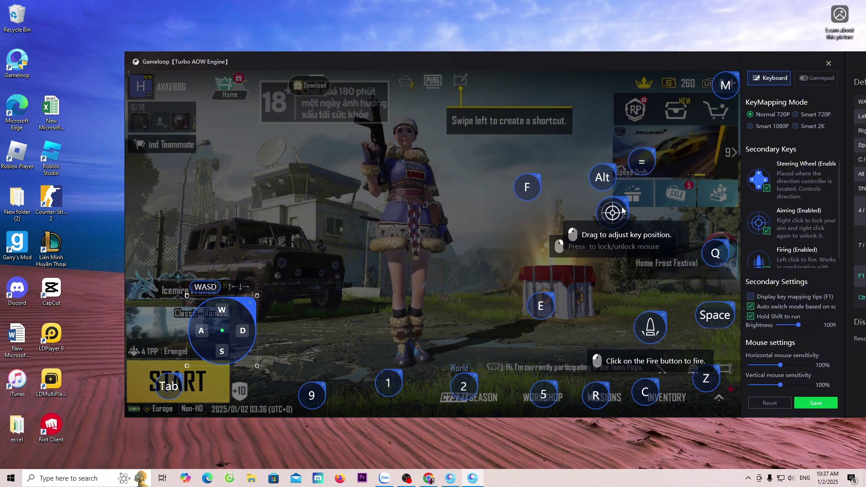
click(527, 186)
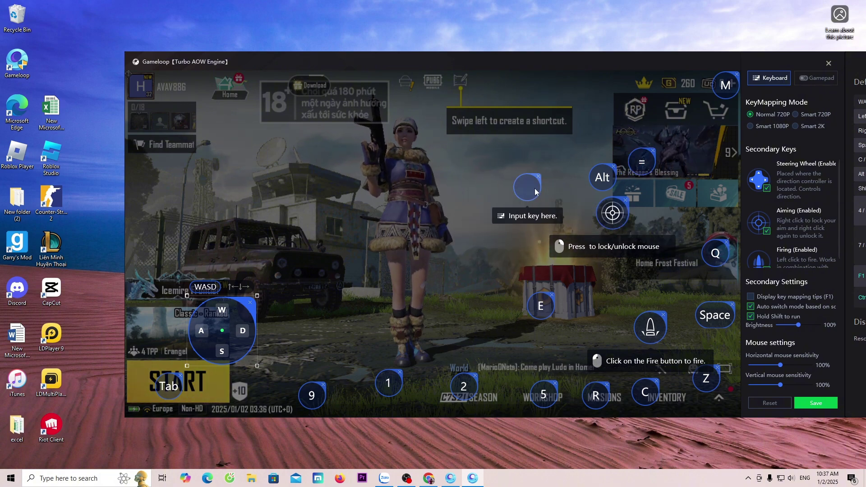
key(f)
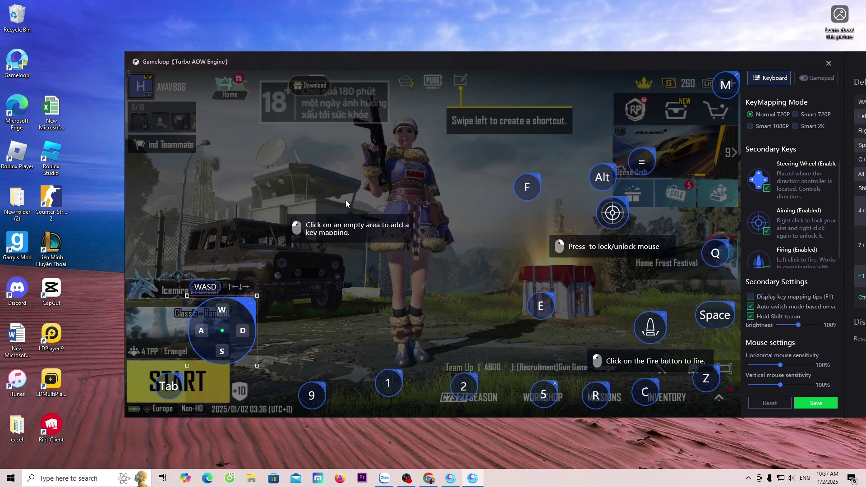
Add a blank key mapping in the empty area near the character, remove it and save the key mapping.
click(346, 201)
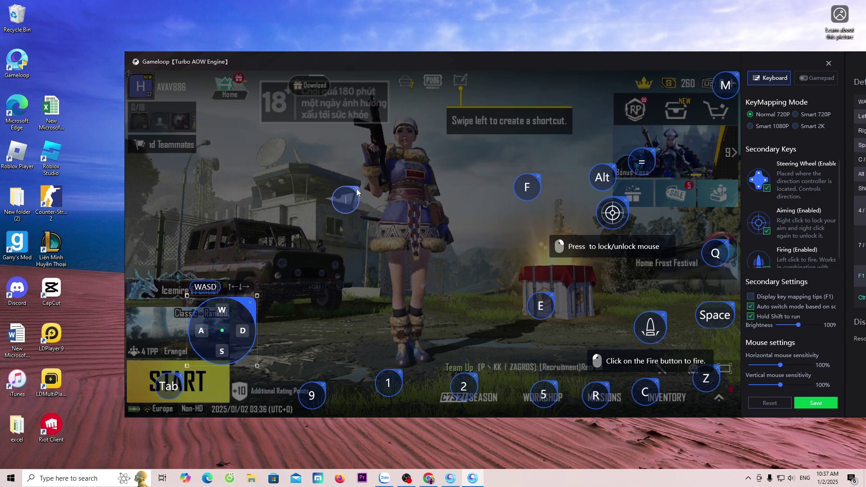
click(356, 188)
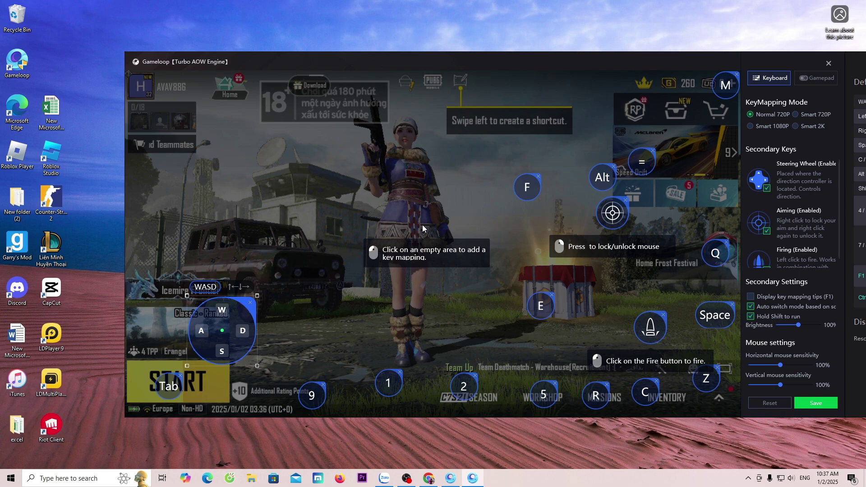
click(815, 403)
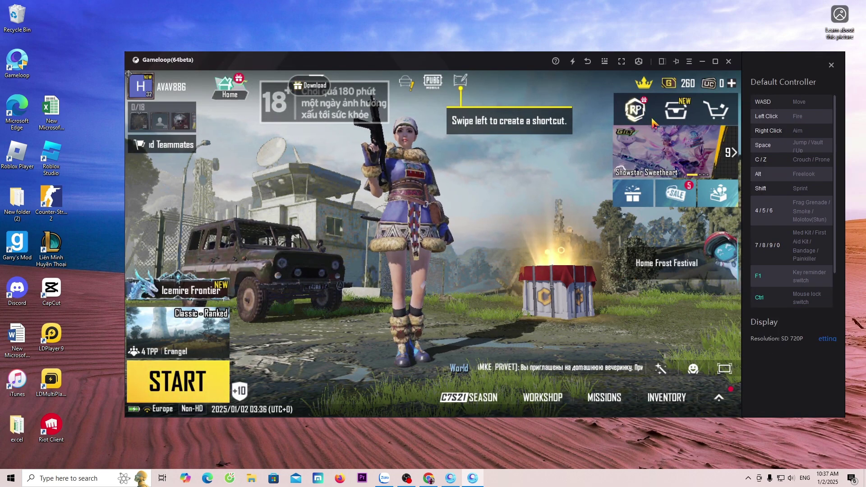
View the emulator's menu options such as Volume, Clean Cache and Settings, and close the menu.
click(689, 62)
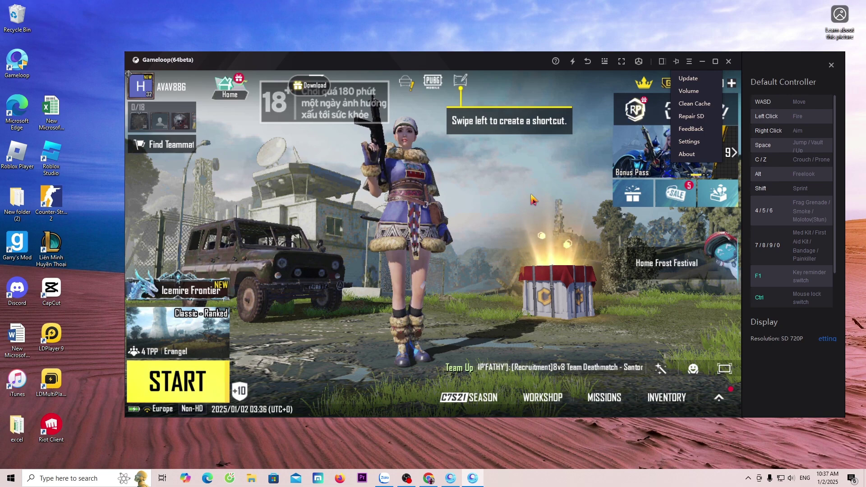
click(473, 184)
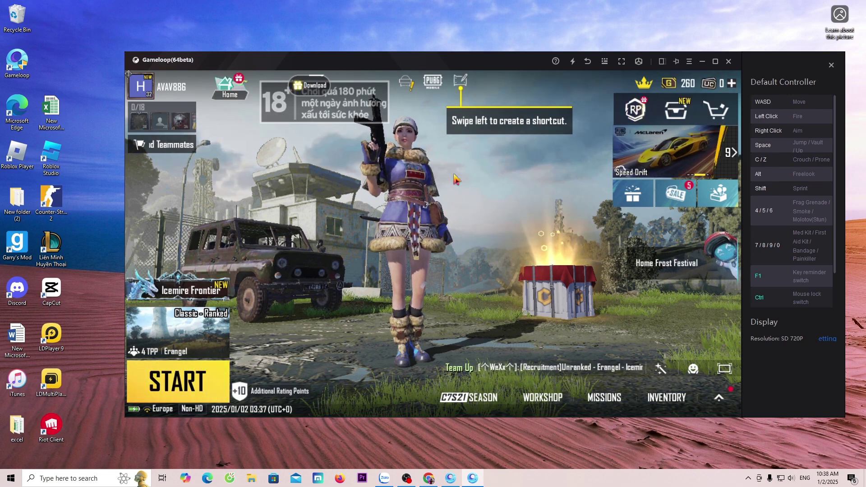